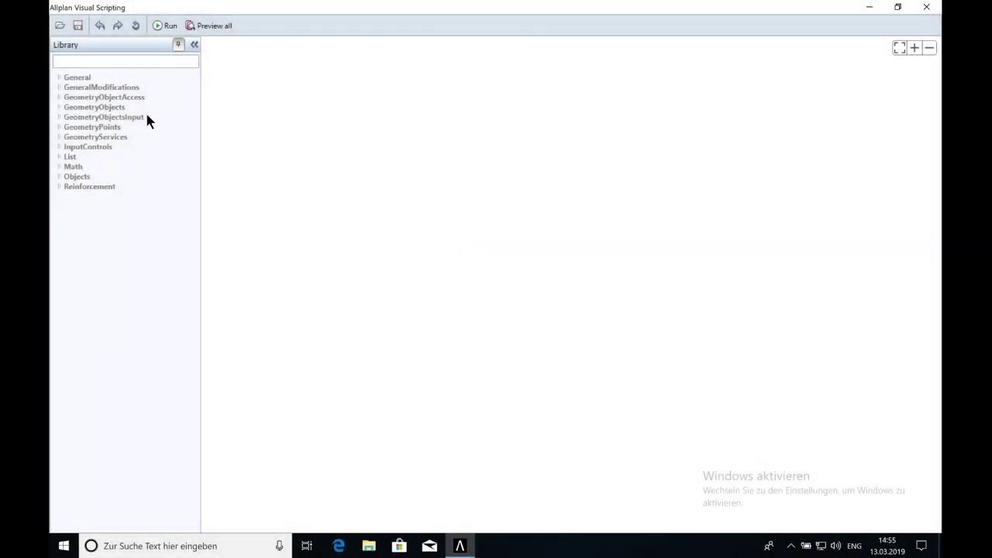
- Expand the GeometryObjects library category to list nodes like Create Box by Length/Height/Width
{"action": "left_click", "coordinate": [61, 108]}
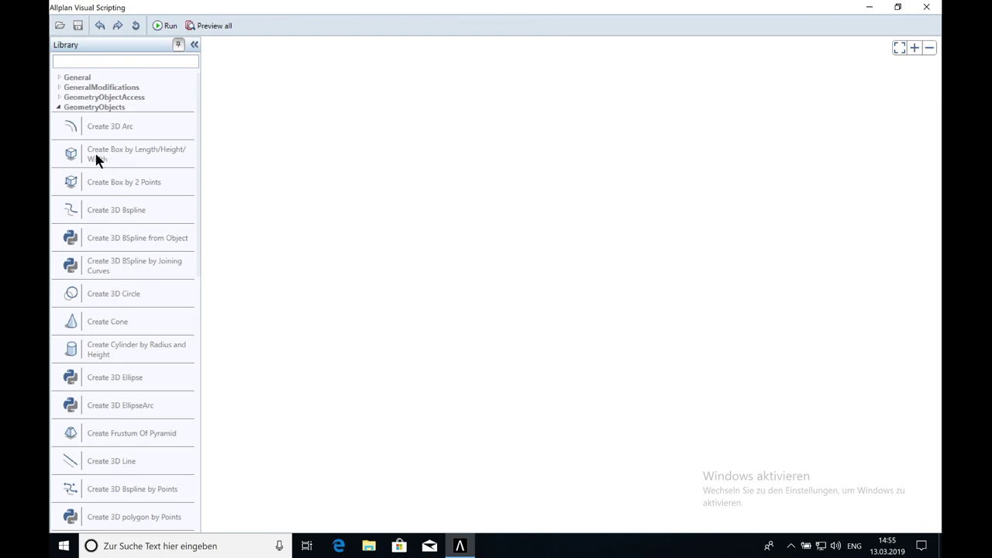
- Place a Create Box by Length/Height/Width node on the canvas, keeping its name Box
{"action": "left_click_drag", "start_coordinate": [96, 154], "coordinate": [313, 175]}
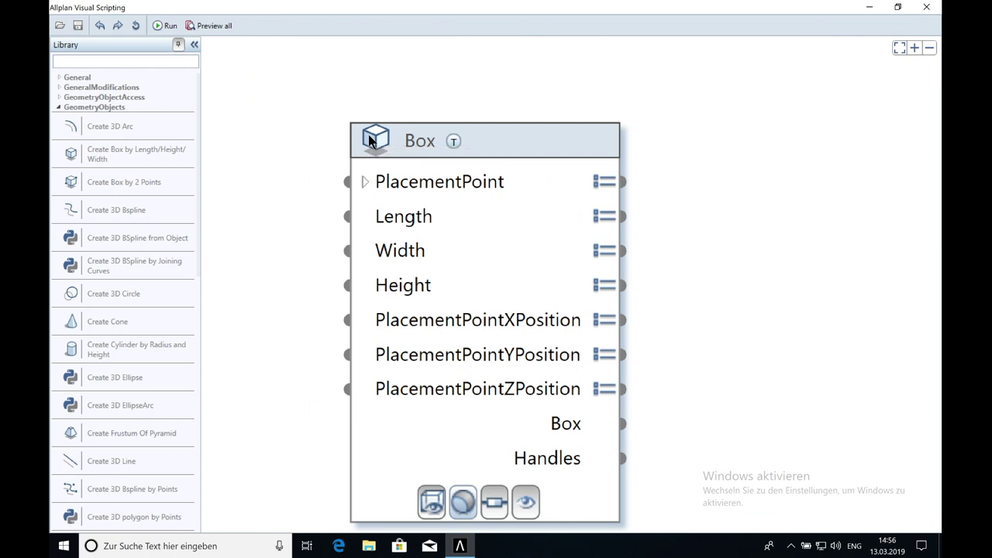
{"action": "double_click", "coordinate": [417, 147]}
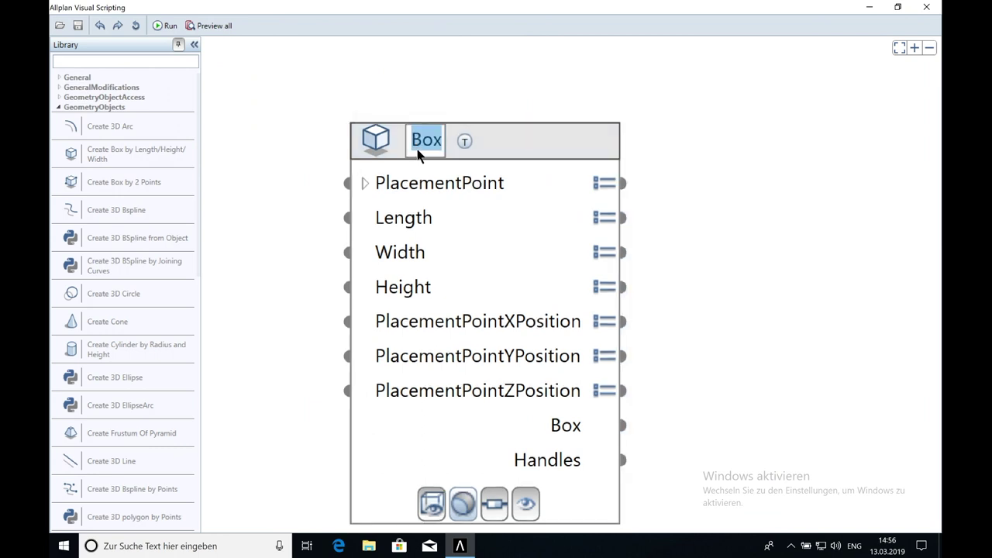
{"action": "left_click", "coordinate": [498, 153]}
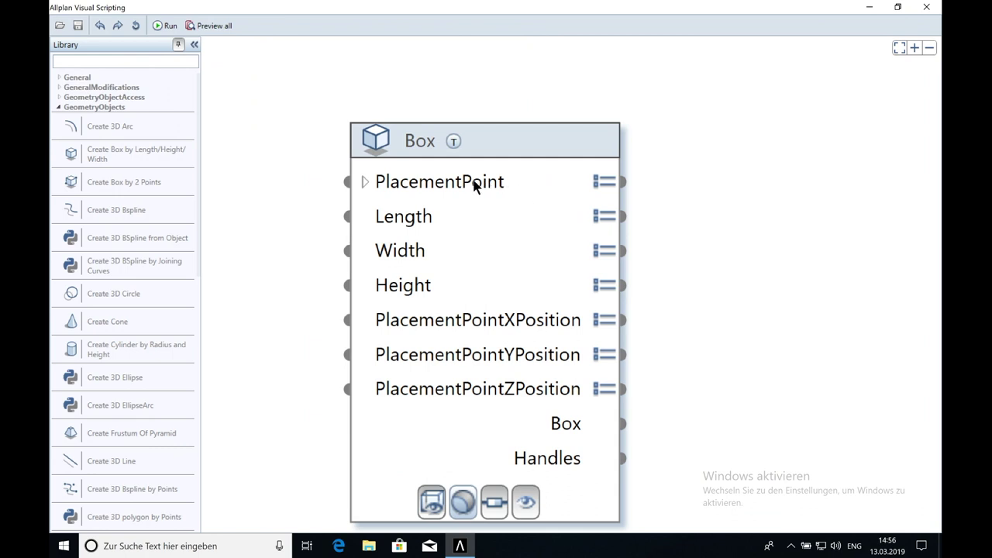
- Split the Box node's PlacementPoint into separate X, Y and Z inputs, each 0.000
{"action": "left_click", "coordinate": [598, 185]}
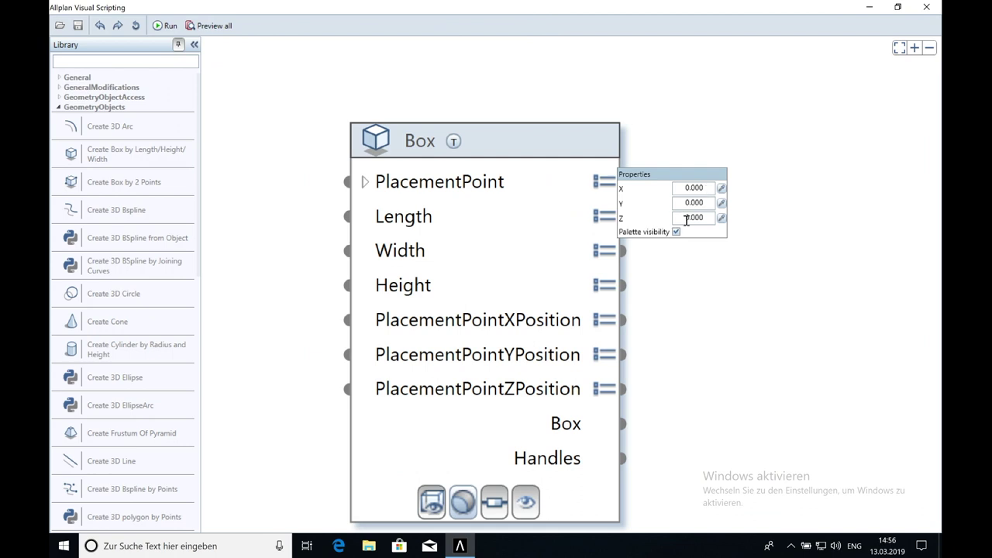
{"action": "left_click", "coordinate": [365, 184]}
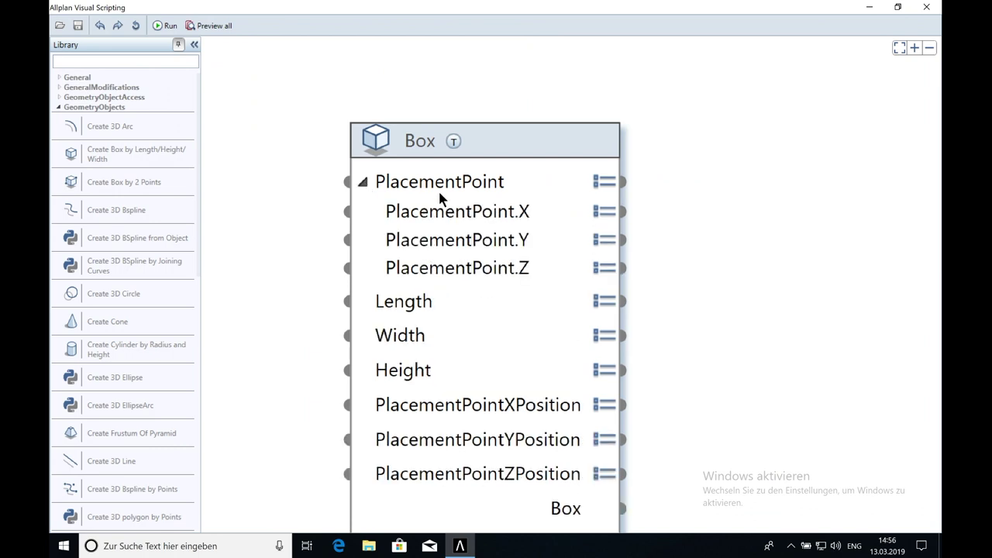
{"action": "left_click", "coordinate": [602, 214]}
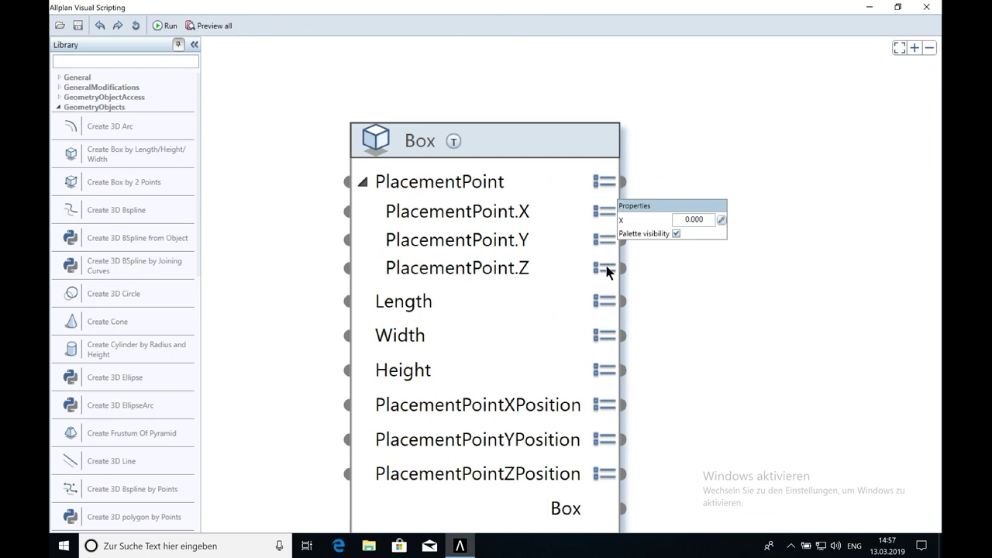
{"action": "left_click", "coordinate": [213, 171]}
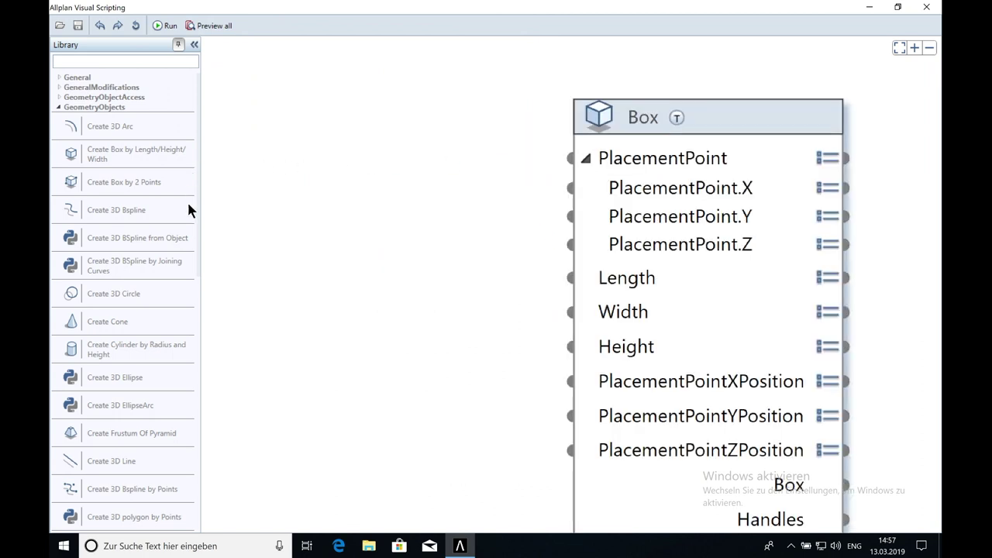
- Add a Create 3D Point node at X 5, Y 2 and wire it into Box's PlacementPoint
{"action": "left_click_drag", "start_coordinate": [197, 234], "coordinate": [197, 403]}
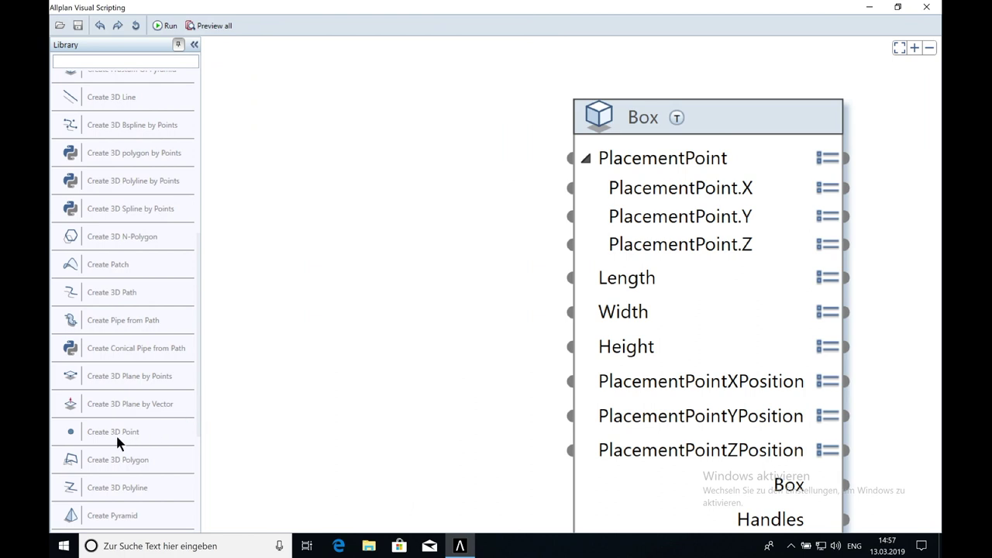
{"action": "left_click_drag", "start_coordinate": [116, 432], "coordinate": [234, 153]}
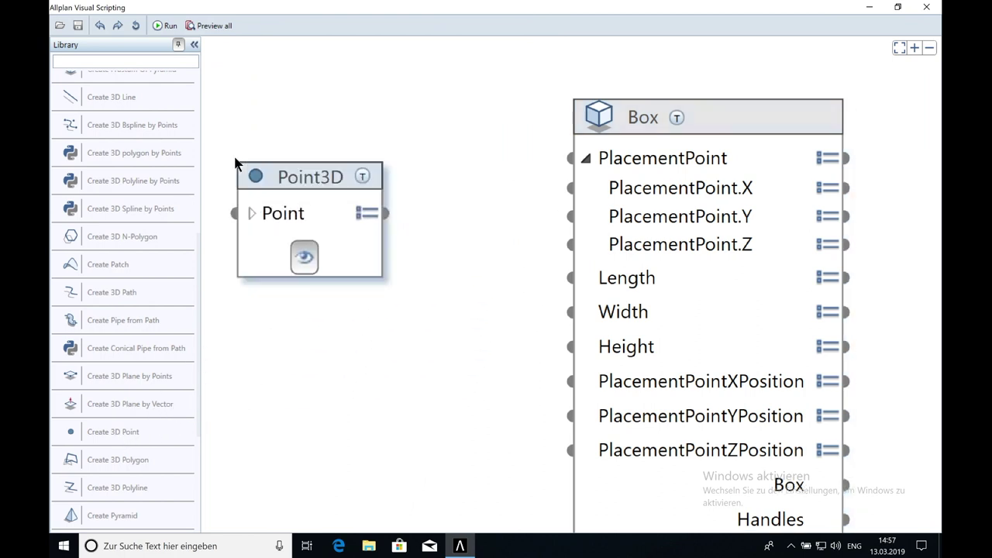
{"action": "left_click", "coordinate": [367, 213]}
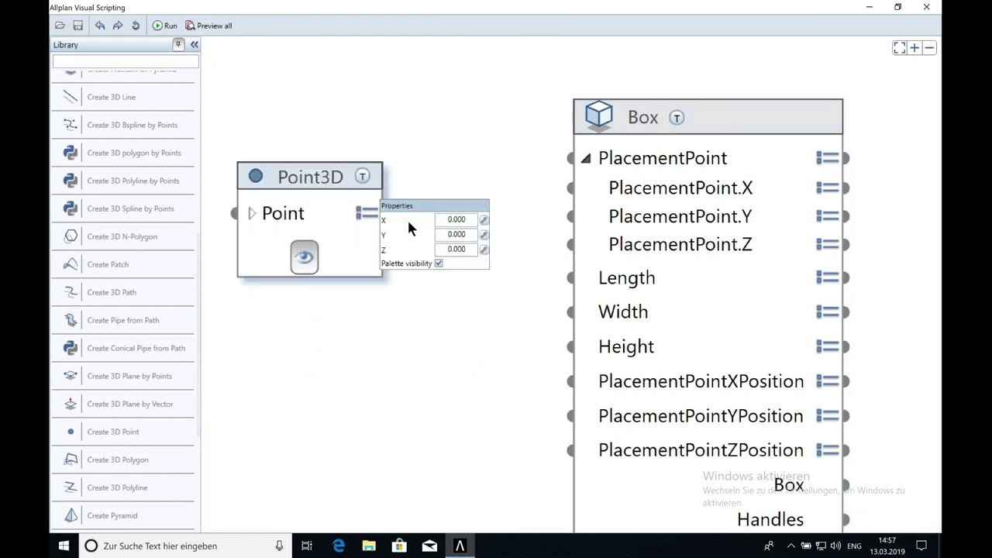
{"action": "double_click", "coordinate": [457, 218]}
{"action": "type", "text": "5"}
{"action": "key", "text": "Return"}
{"action": "double_click", "coordinate": [459, 234]}
{"action": "type", "text": "2"}
{"action": "key", "text": "Return"}
{"action": "double_click", "coordinate": [459, 248]}
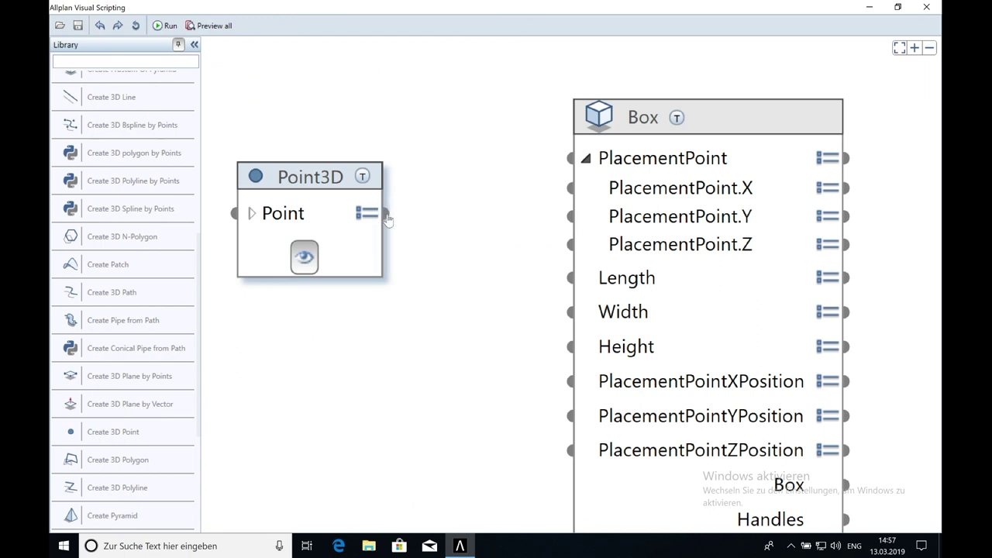
{"action": "left_click", "coordinate": [386, 214]}
{"action": "left_click_drag", "start_coordinate": [387, 217], "coordinate": [571, 158]}
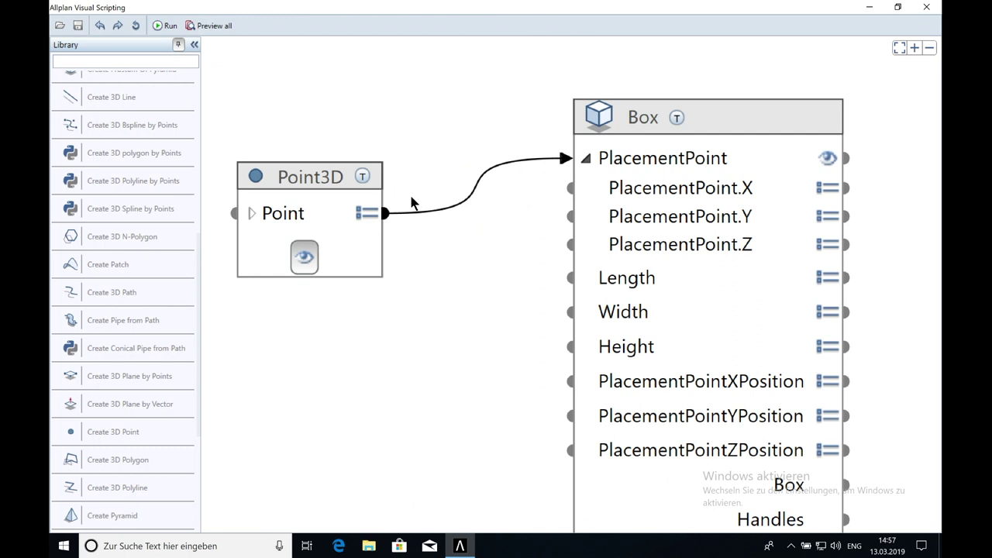
- Move the Box node up-left and set its Length to 10 and Height to 5
{"action": "left_click", "coordinate": [375, 219]}
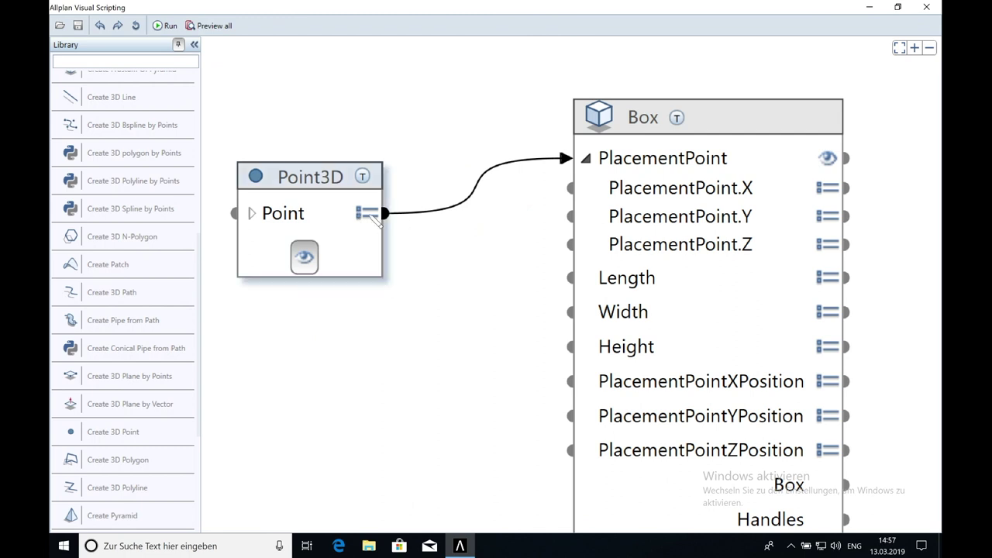
{"action": "left_click_drag", "start_coordinate": [720, 121], "coordinate": [646, 99]}
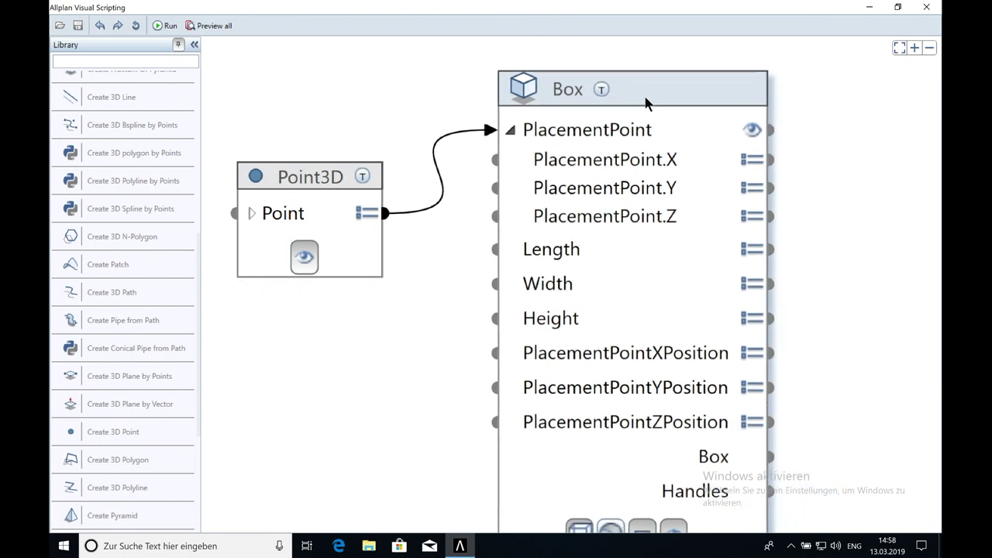
{"action": "left_click", "coordinate": [749, 252]}
{"action": "left_click", "coordinate": [827, 256]}
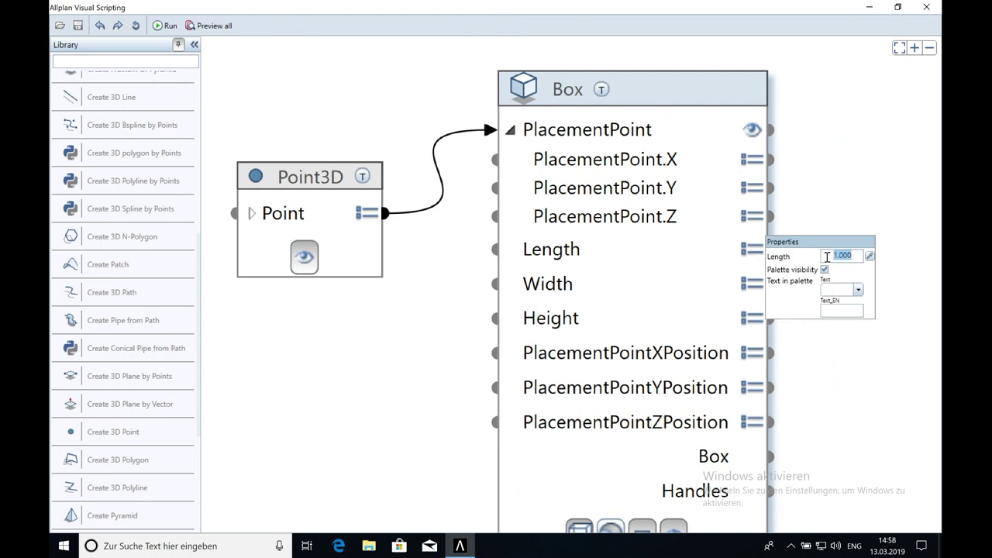
{"action": "type", "text": "10"}
{"action": "left_click", "coordinate": [756, 284]}
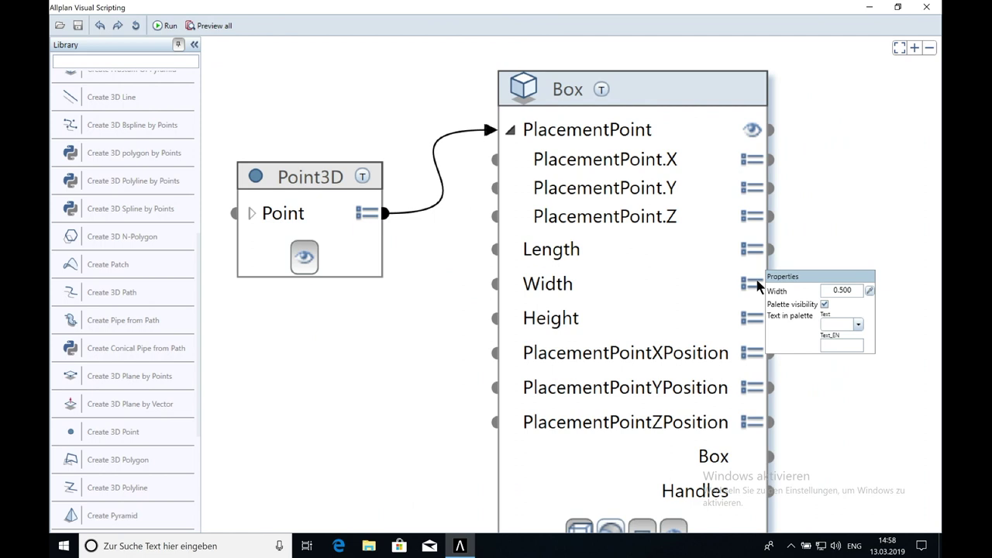
{"action": "left_click", "coordinate": [843, 290]}
{"action": "left_click", "coordinate": [752, 319]}
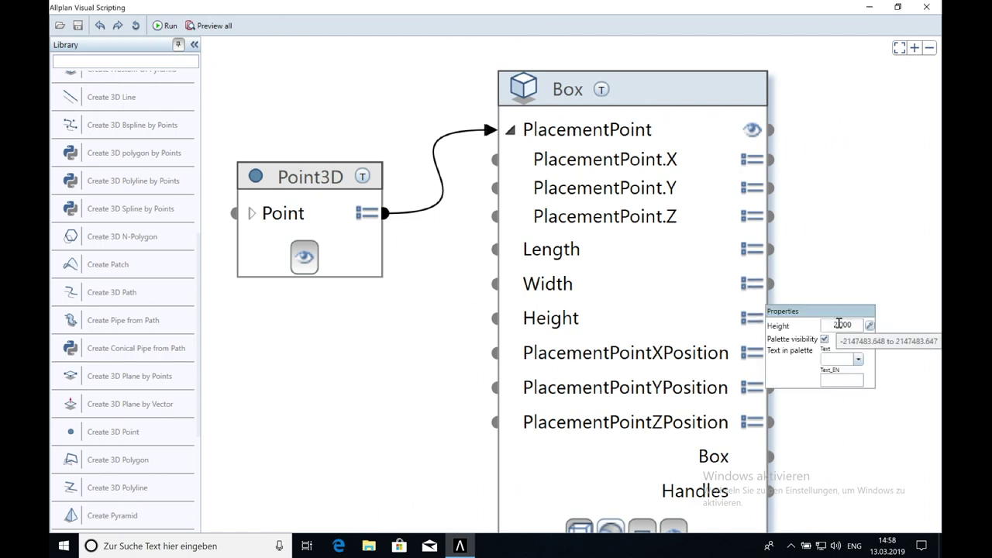
{"action": "left_click", "coordinate": [839, 324]}
{"action": "type", "text": "5"}
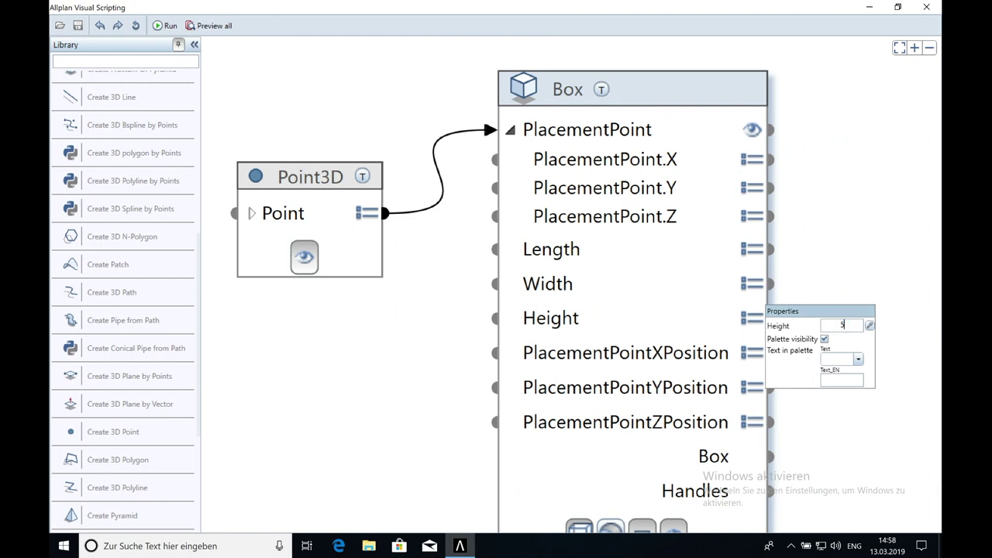
{"action": "left_click", "coordinate": [657, 271]}
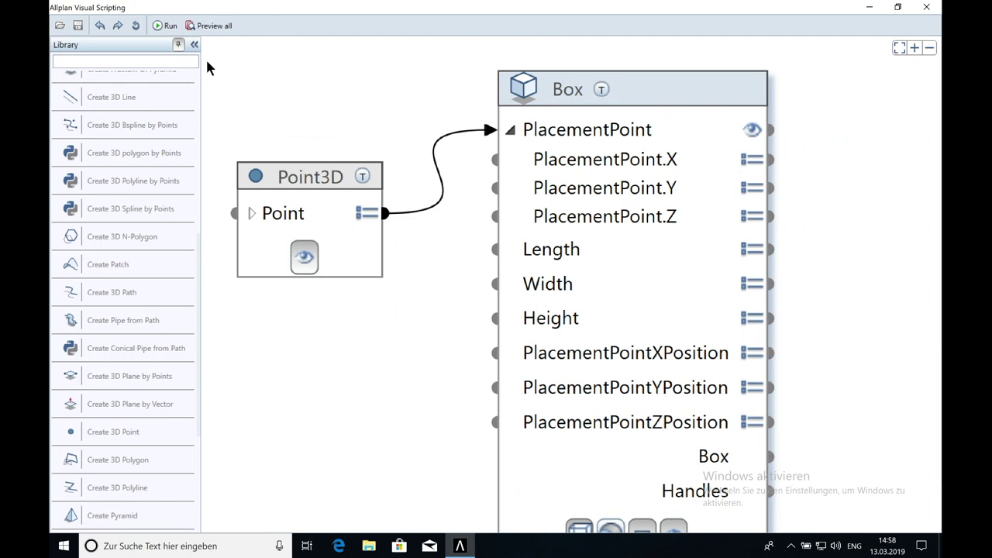
- Run the script and frame the 10 × 3 × 5 box in Allplan's isometric view
{"action": "left_click", "coordinate": [166, 27]}
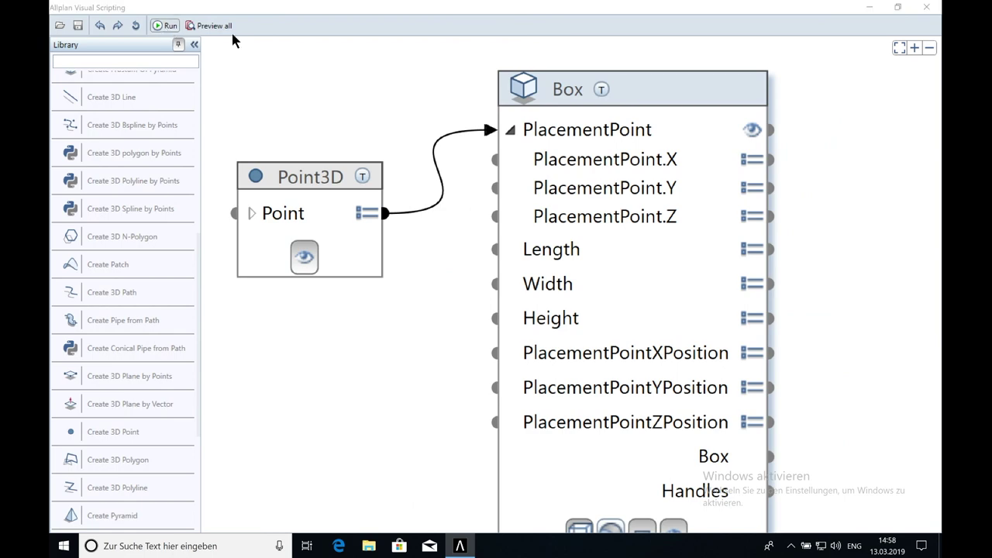
{"action": "left_click", "coordinate": [899, 8]}
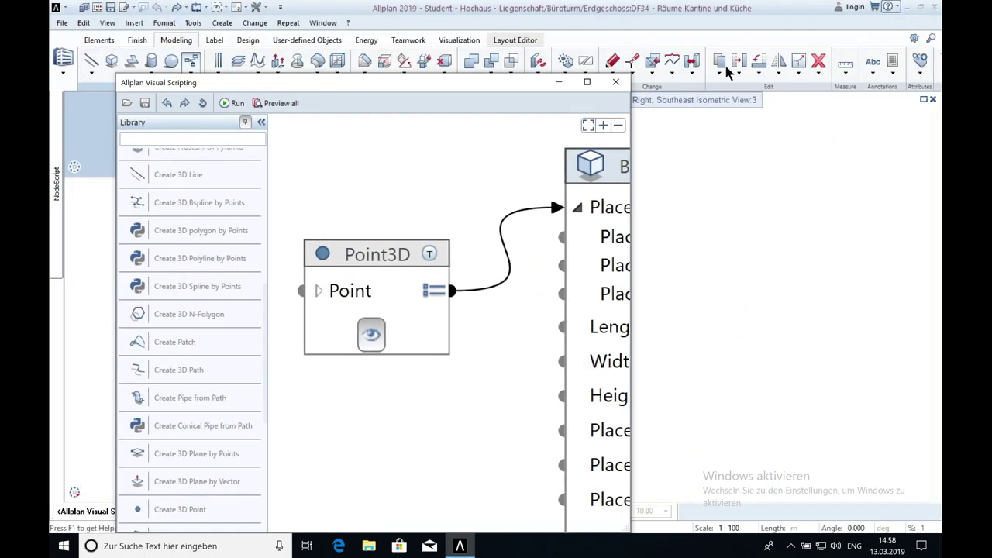
{"action": "left_click_drag", "start_coordinate": [487, 79], "coordinate": [345, 68]}
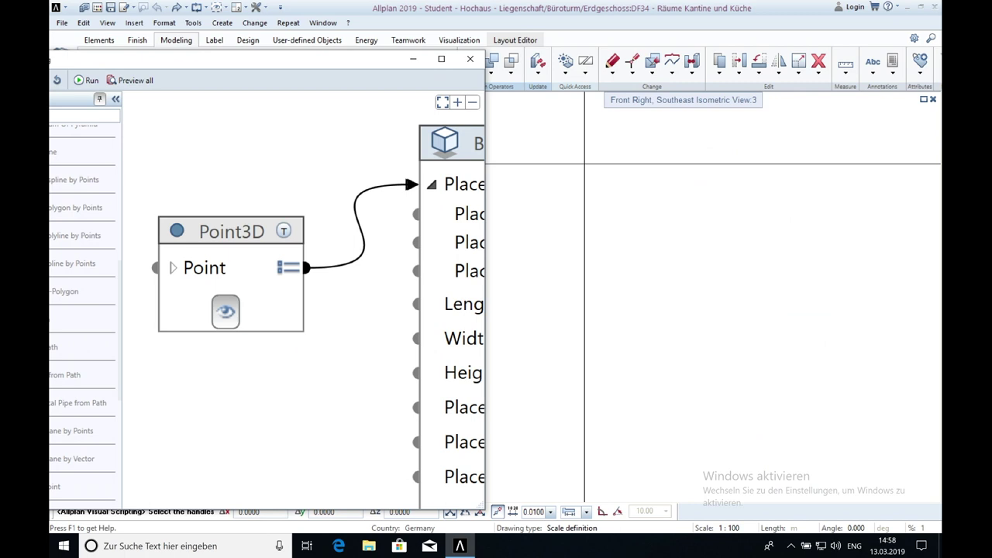
{"action": "scroll", "coordinate": [607, 180], "scroll_direction": "down", "scroll_amount": 3}
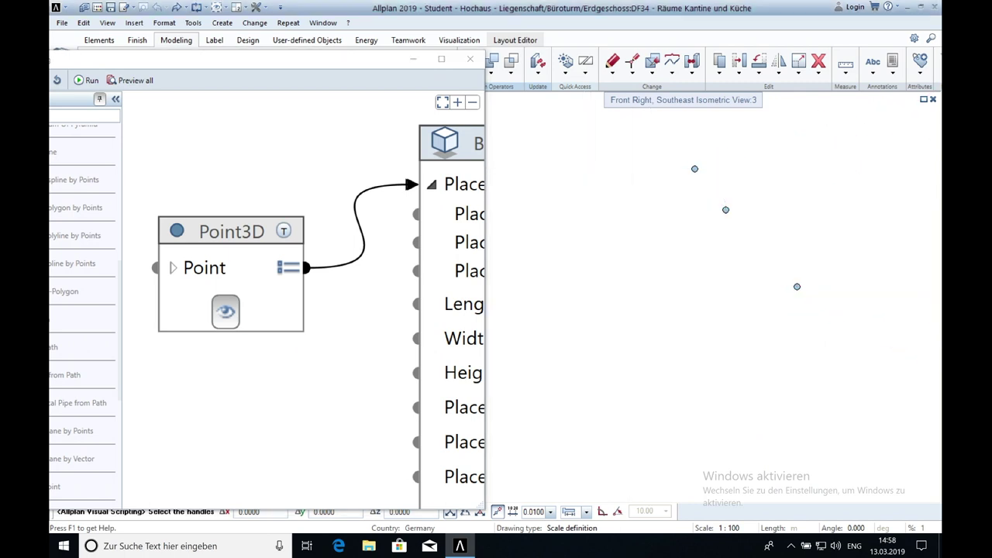
{"action": "scroll", "coordinate": [640, 230], "scroll_direction": "up", "scroll_amount": 2}
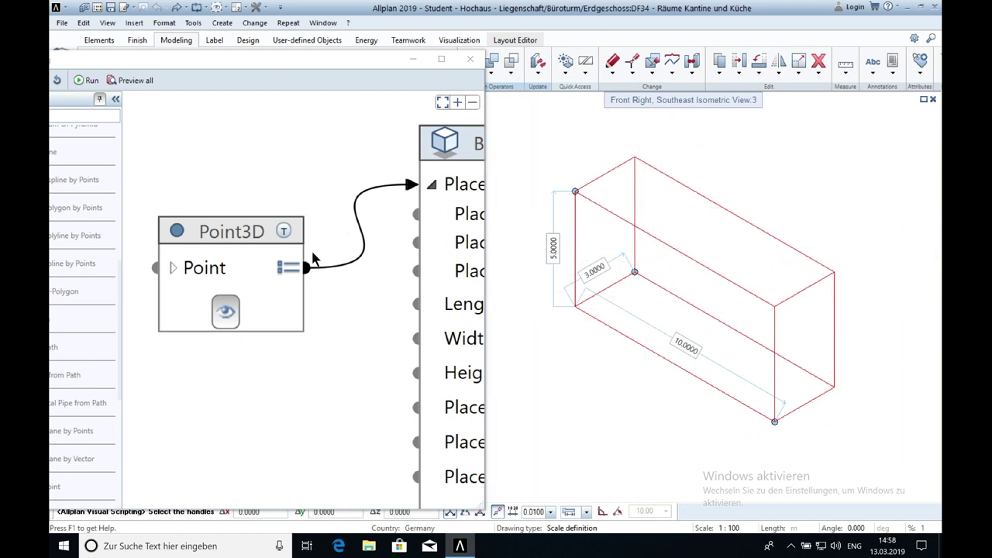
- Change the Point3D node's X coordinate from 5 to 10, shifting the box right
{"action": "left_click", "coordinate": [293, 272]}
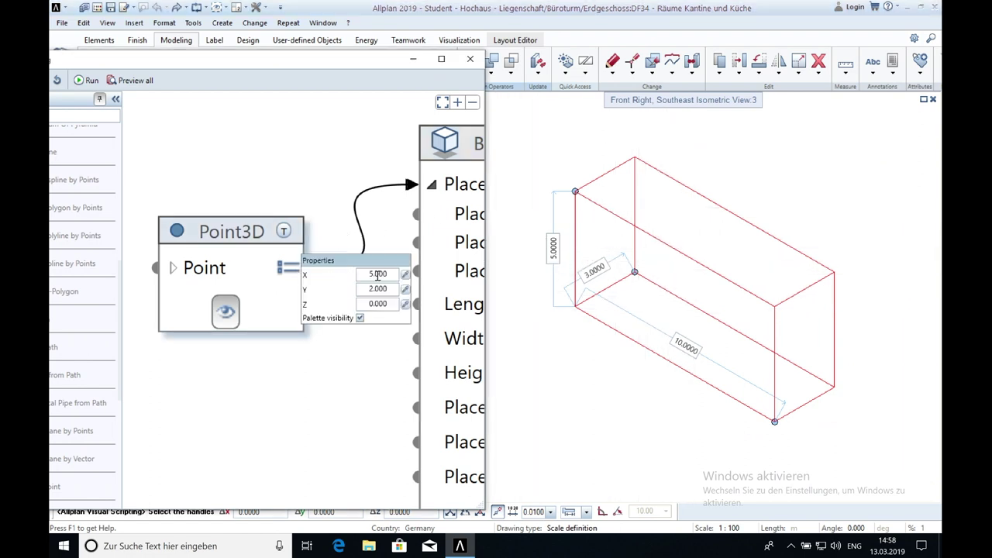
{"action": "left_click", "coordinate": [378, 274]}
{"action": "type", "text": "10"}
{"action": "key", "text": "Return"}
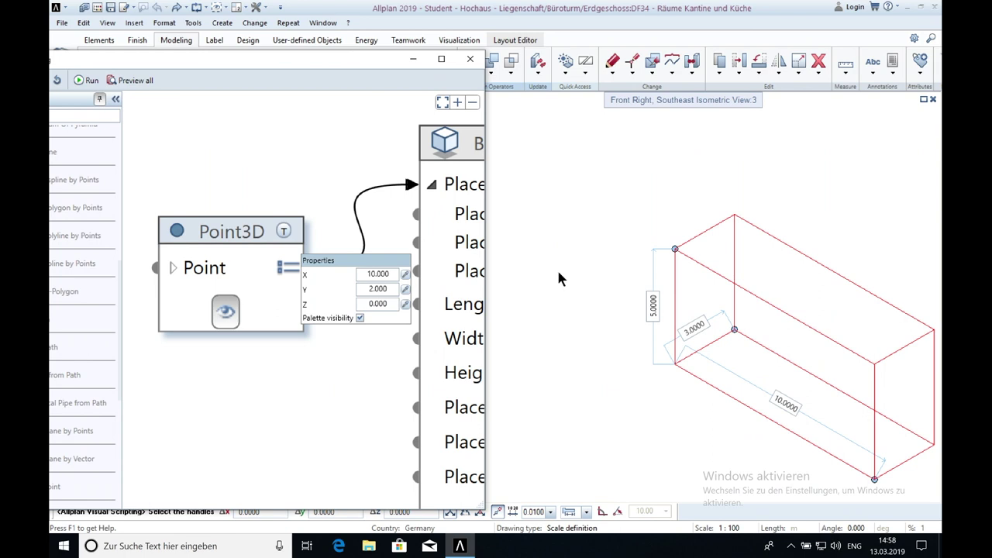
{"action": "scroll", "coordinate": [338, 167], "scroll_direction": "down", "scroll_amount": 3}
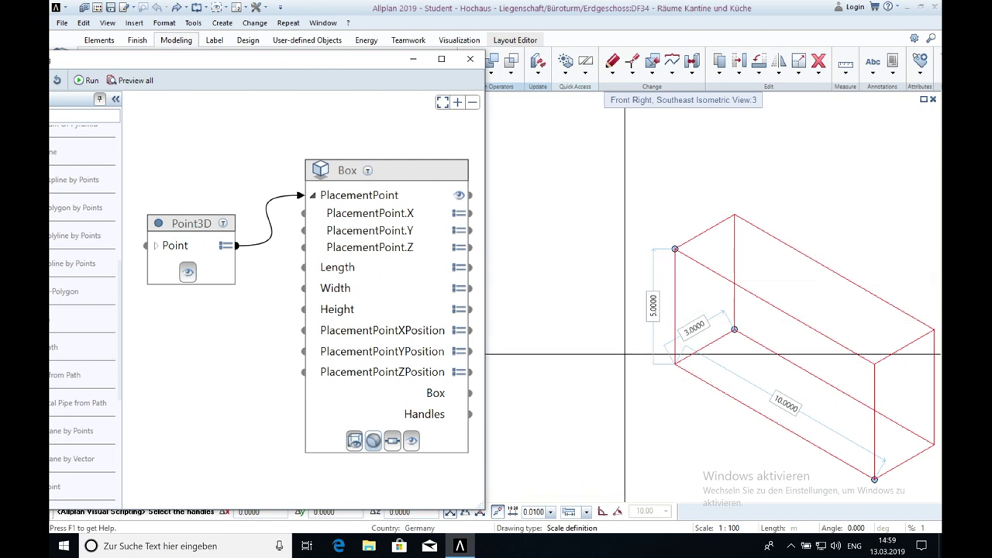
{"action": "middle_click_drag", "start_coordinate": [682, 318], "coordinate": [662, 312]}
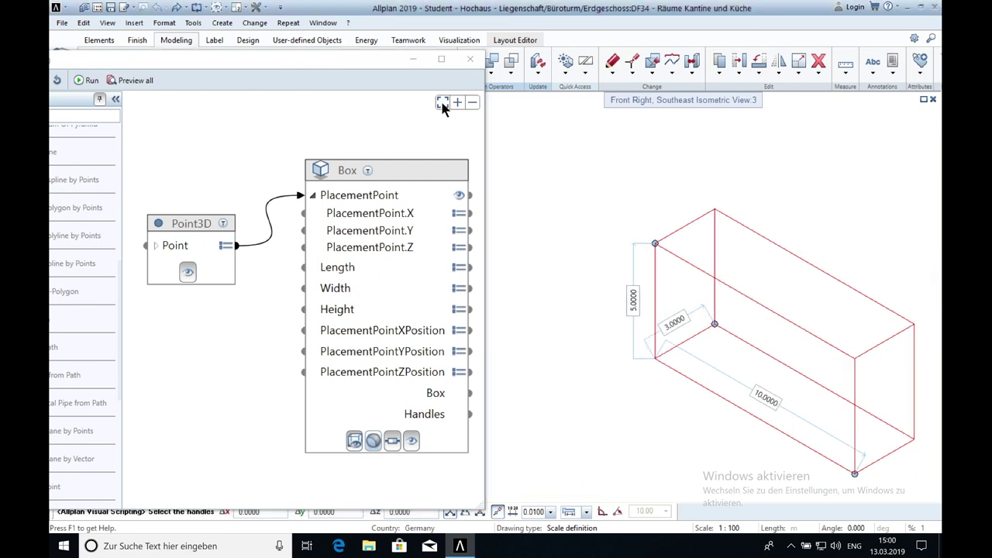
{"action": "left_click", "coordinate": [442, 105]}
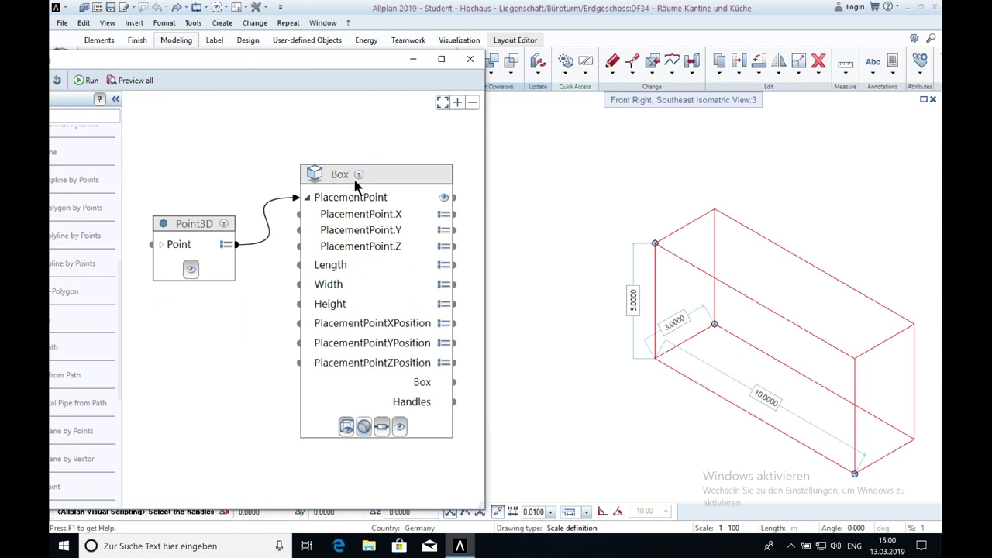